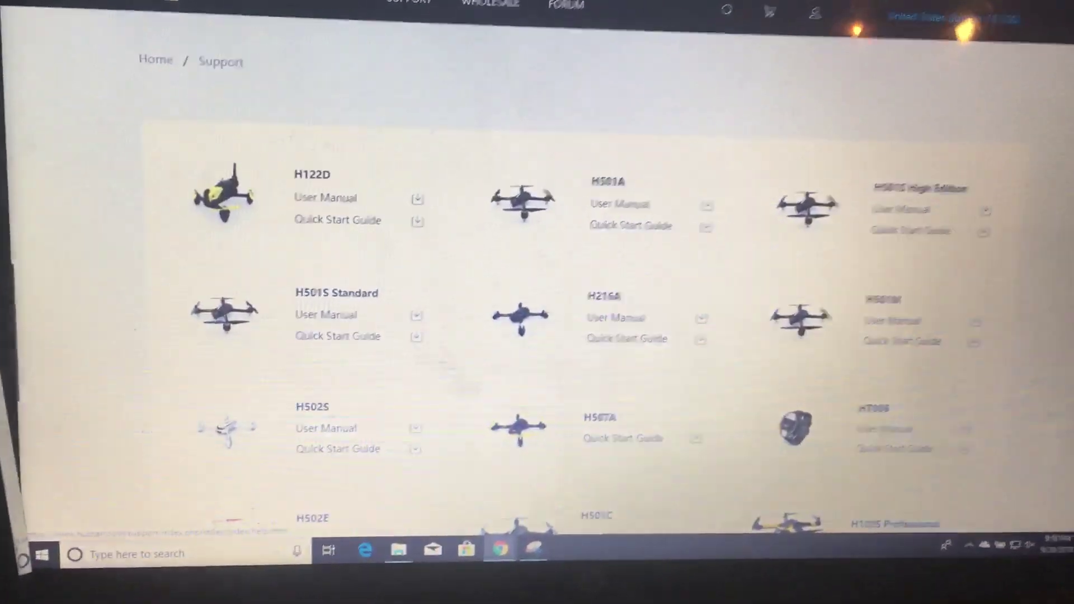
pyautogui.scroll(-3, 537, 251)
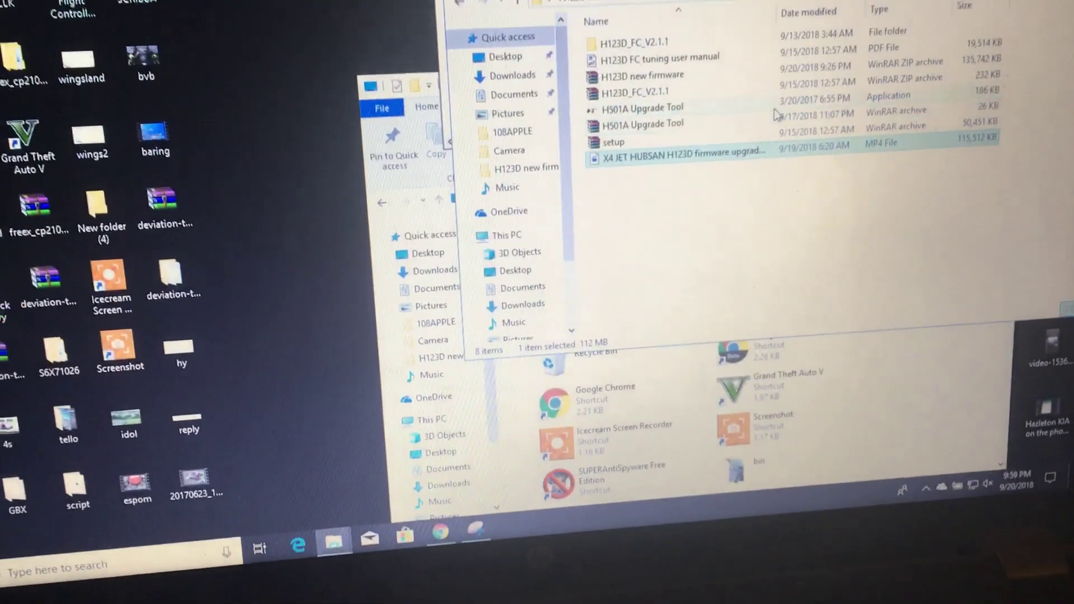
# Launch the H501A Upgrade Tool from the firmware folder.
pyautogui.doubleClick(761, 130)
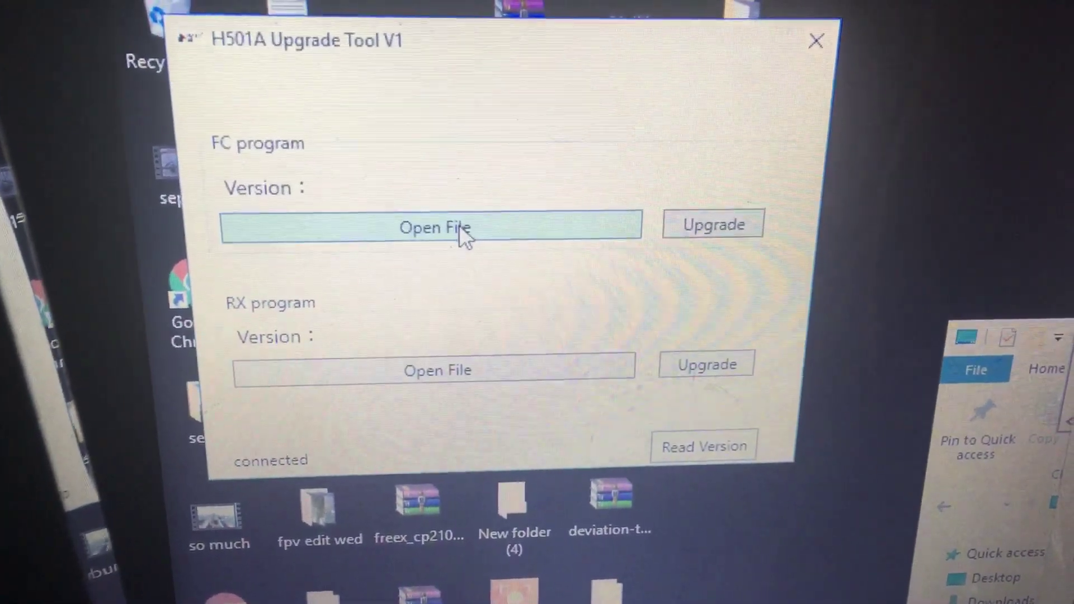
# Load H123D_FC_V2_1_1.hbs from Desktop > H123D new firmware > H123D_FC_V2.1.1 as the FC program.
pyautogui.click(453, 225)
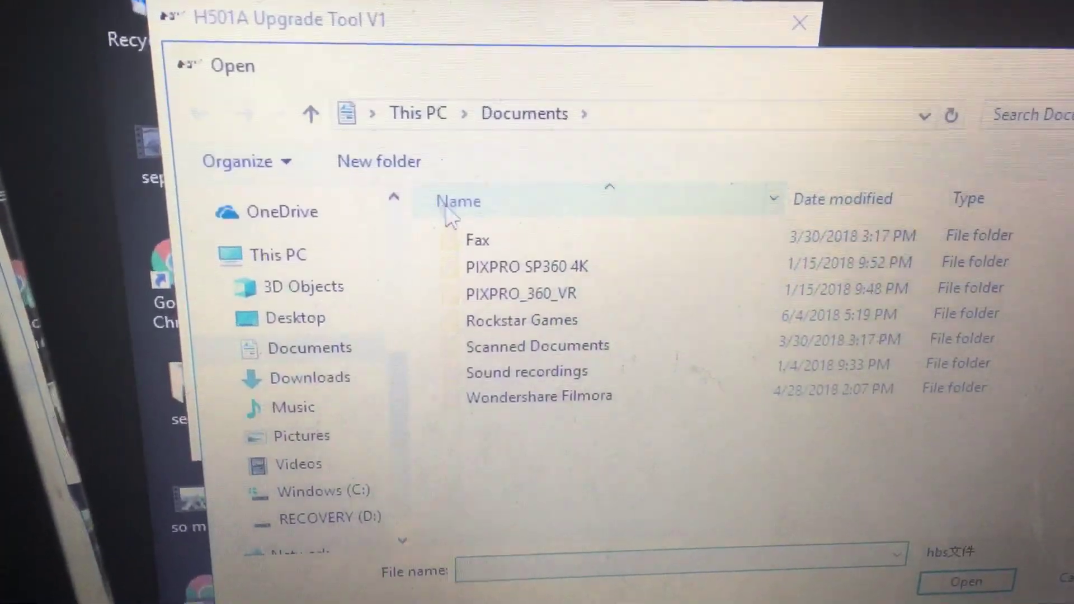
pyautogui.moveTo(357, 428)
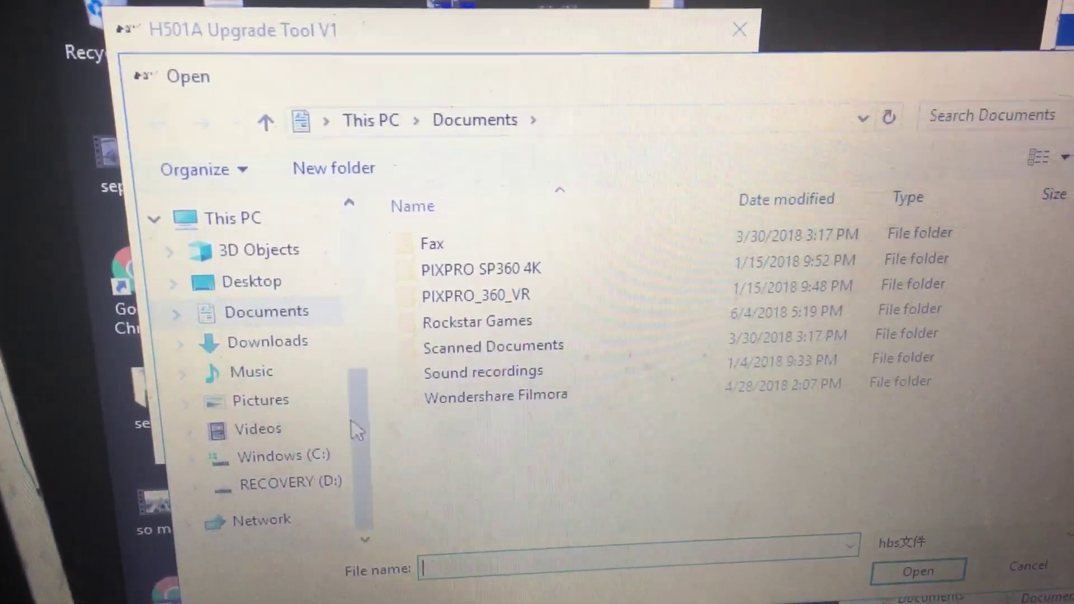
pyautogui.moveTo(360, 403); pyautogui.dragTo(359, 365)
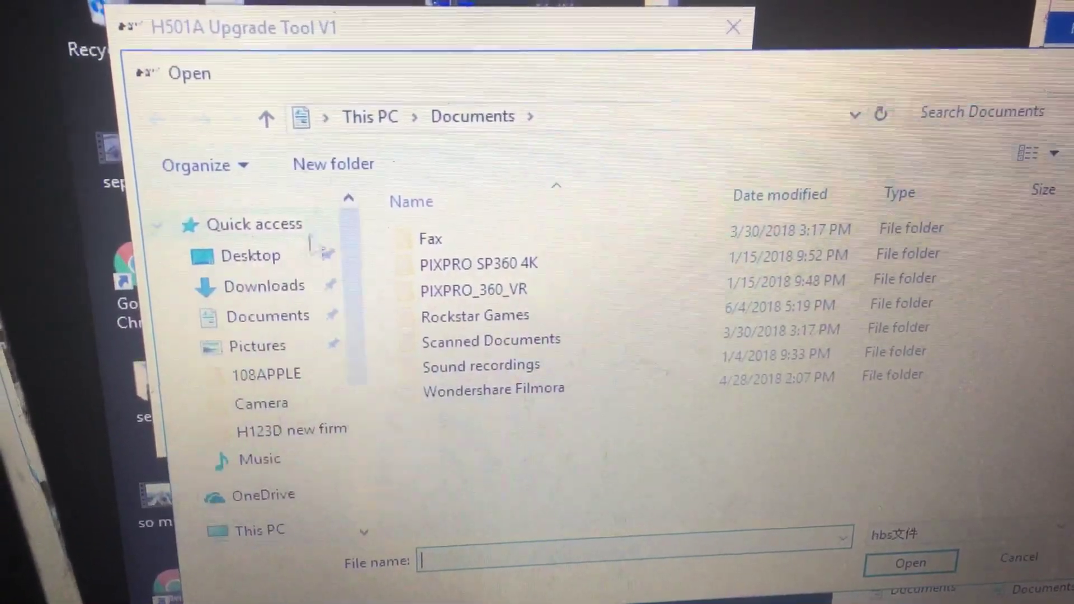
pyautogui.click(271, 256)
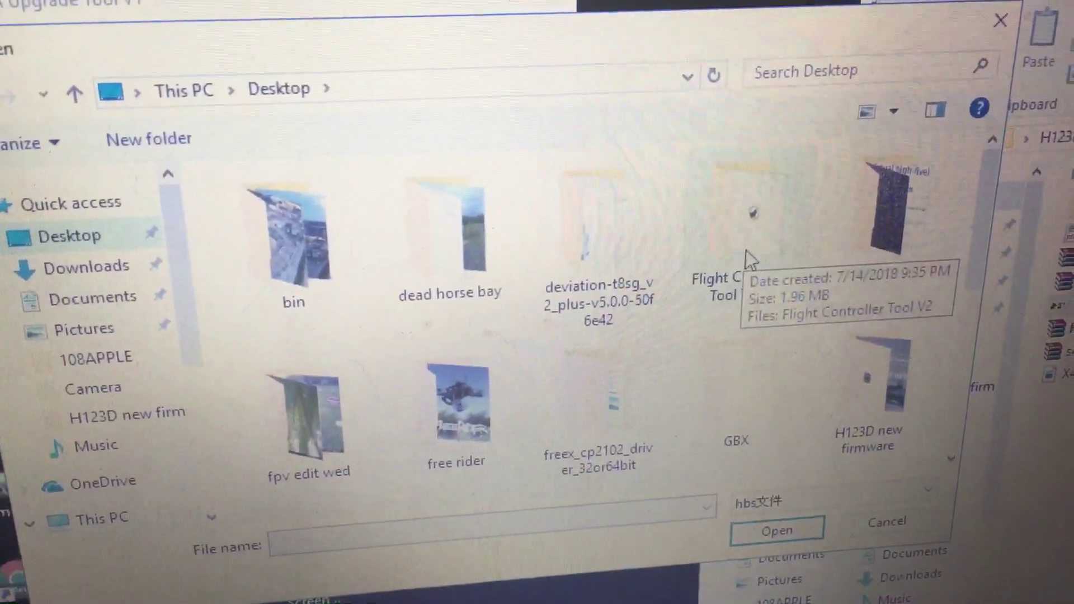
pyautogui.doubleClick(748, 250)
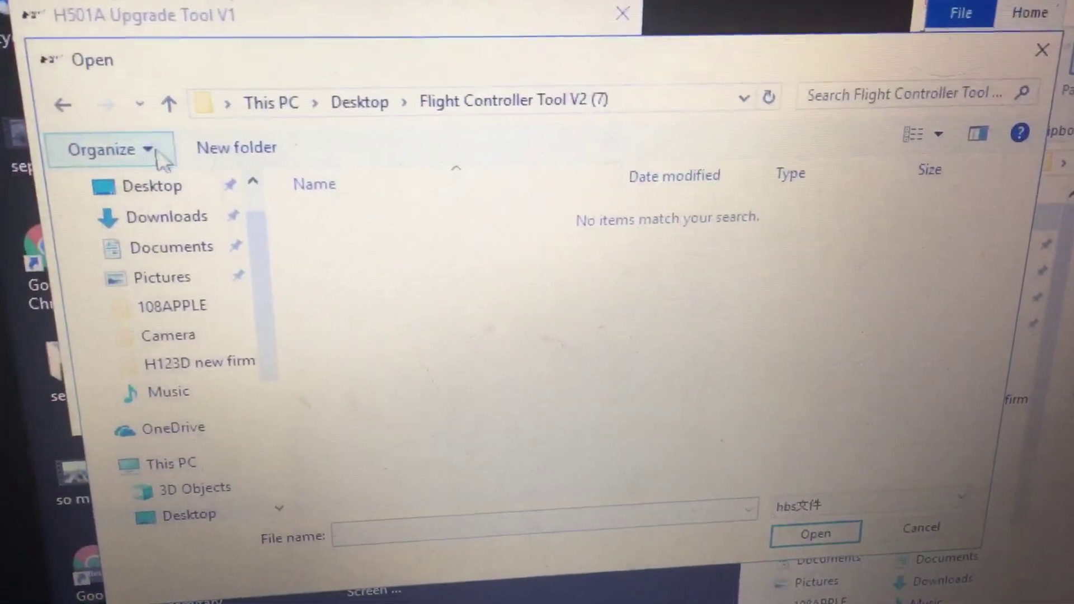
pyautogui.click(44, 112)
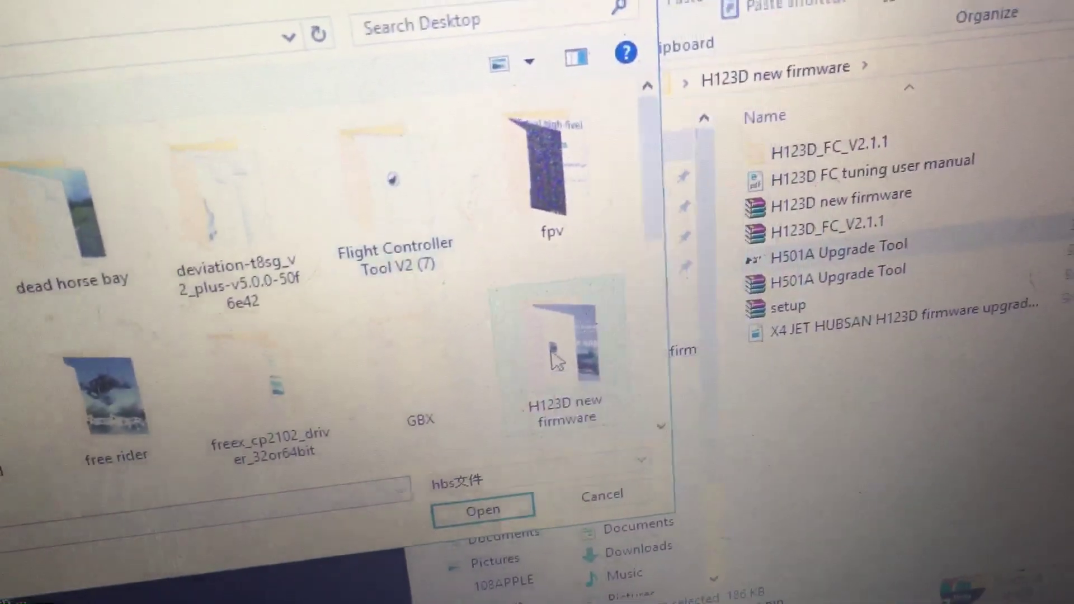
pyautogui.doubleClick(554, 359)
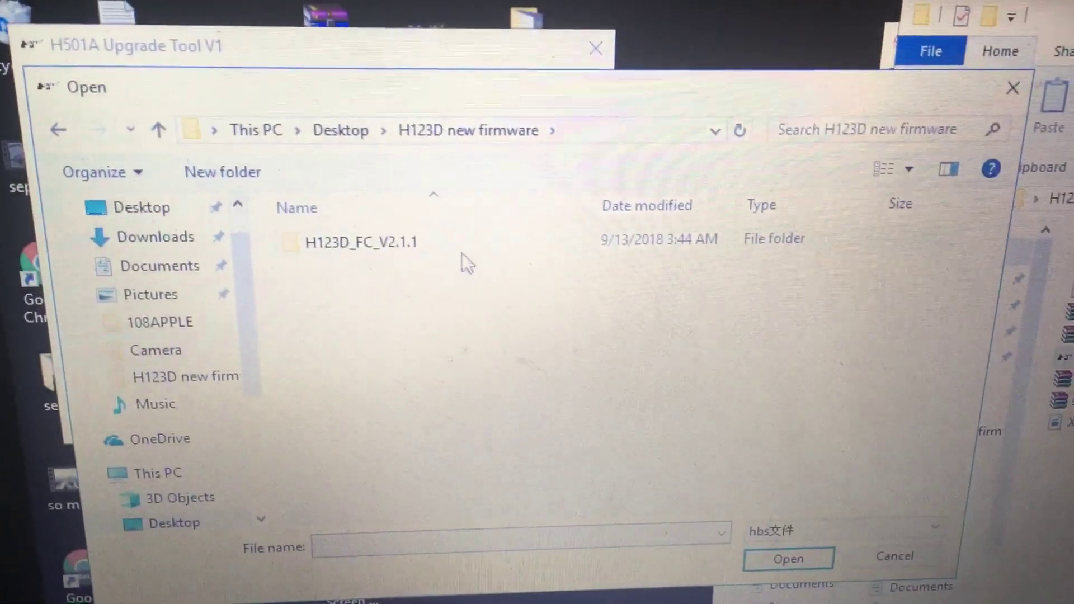
pyautogui.doubleClick(439, 242)
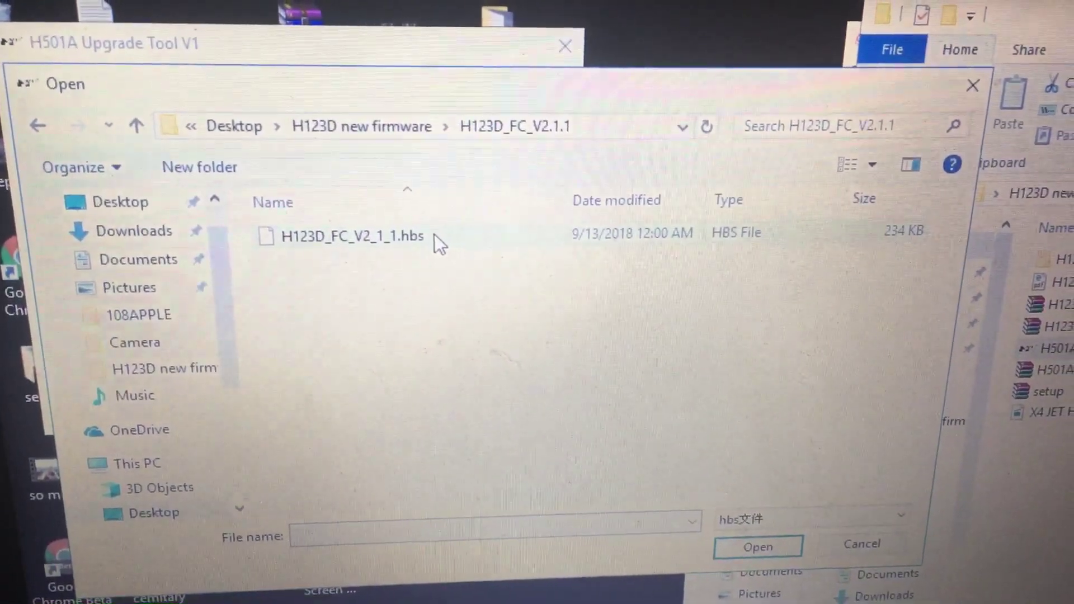
pyautogui.doubleClick(435, 240)
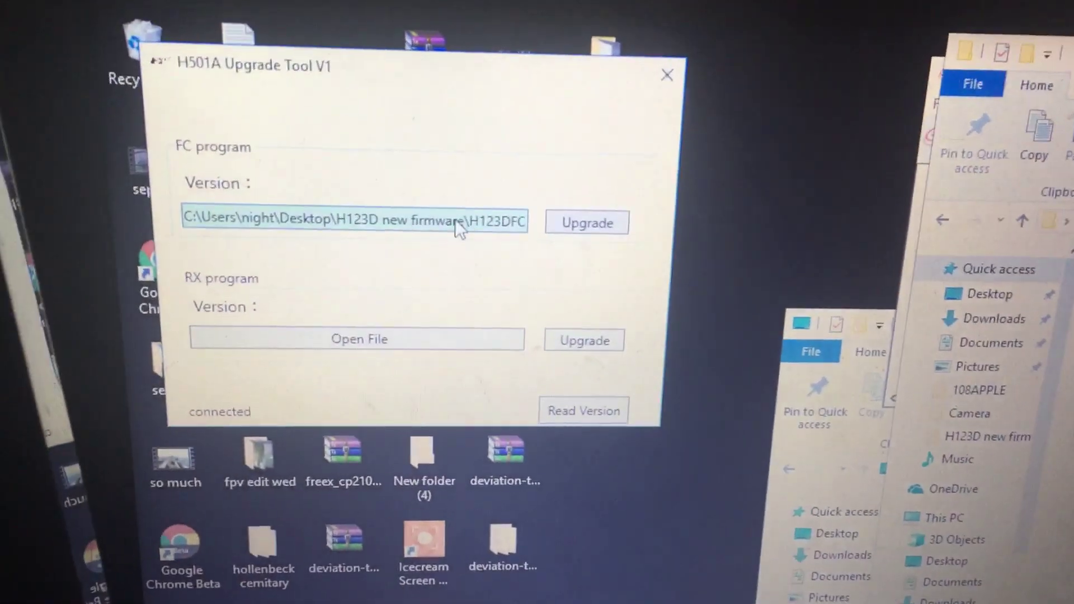
pyautogui.click(574, 227)
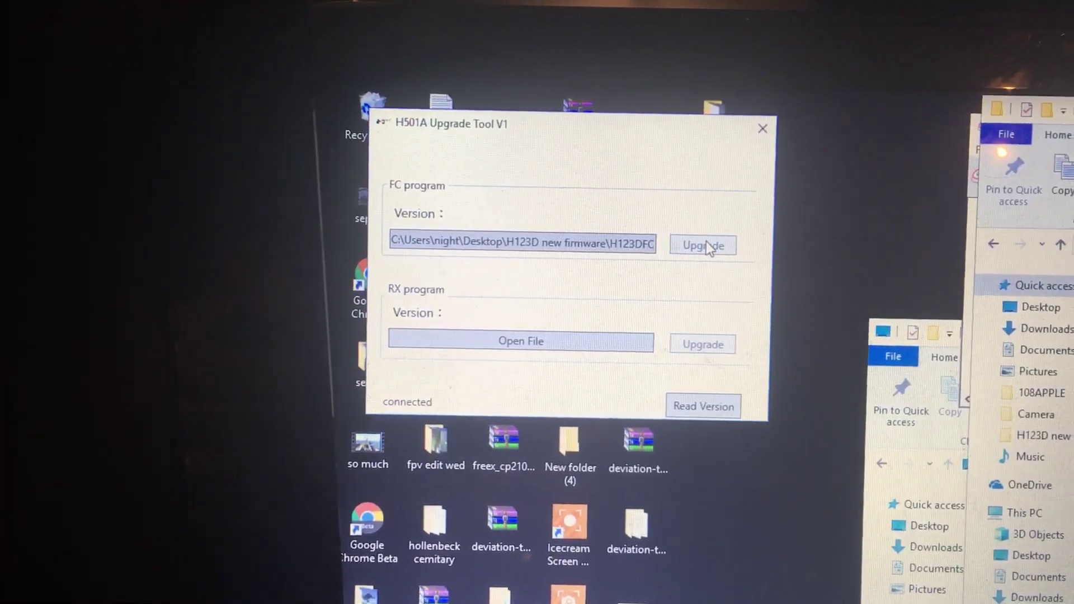
pyautogui.click(706, 242)
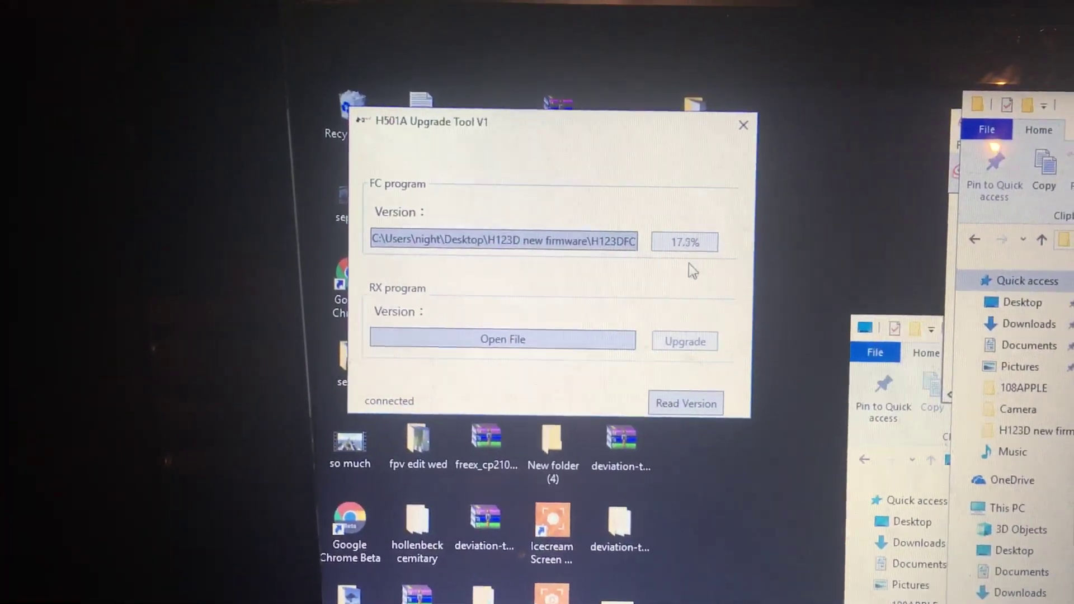